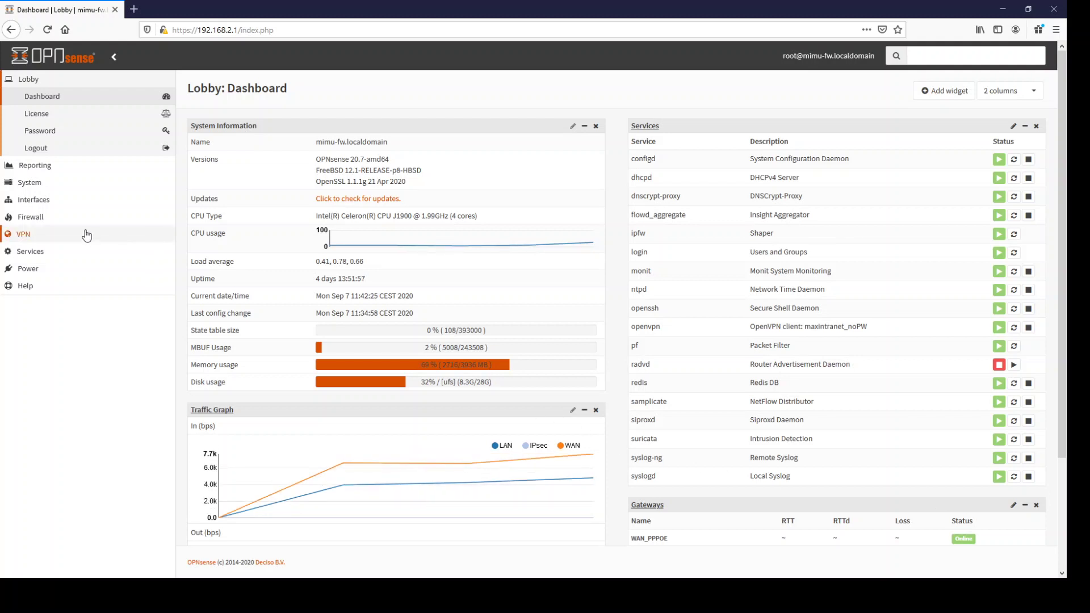
# - Expand the Firewall, Interfaces and Diagnostics sections of the sidebar
pyautogui.click(69, 218)
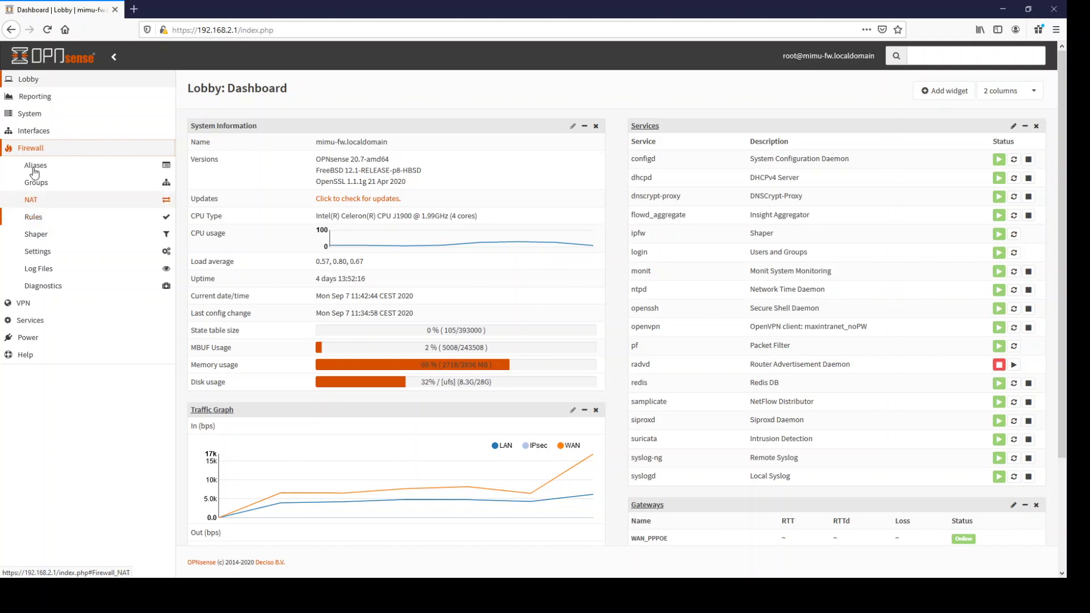
pyautogui.click(34, 131)
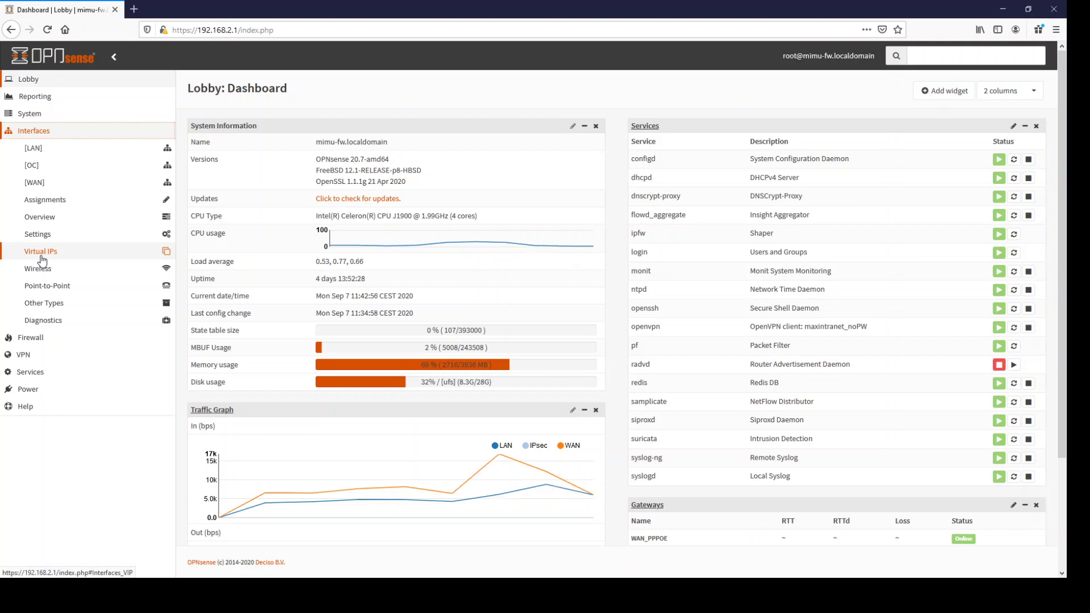
pyautogui.click(43, 320)
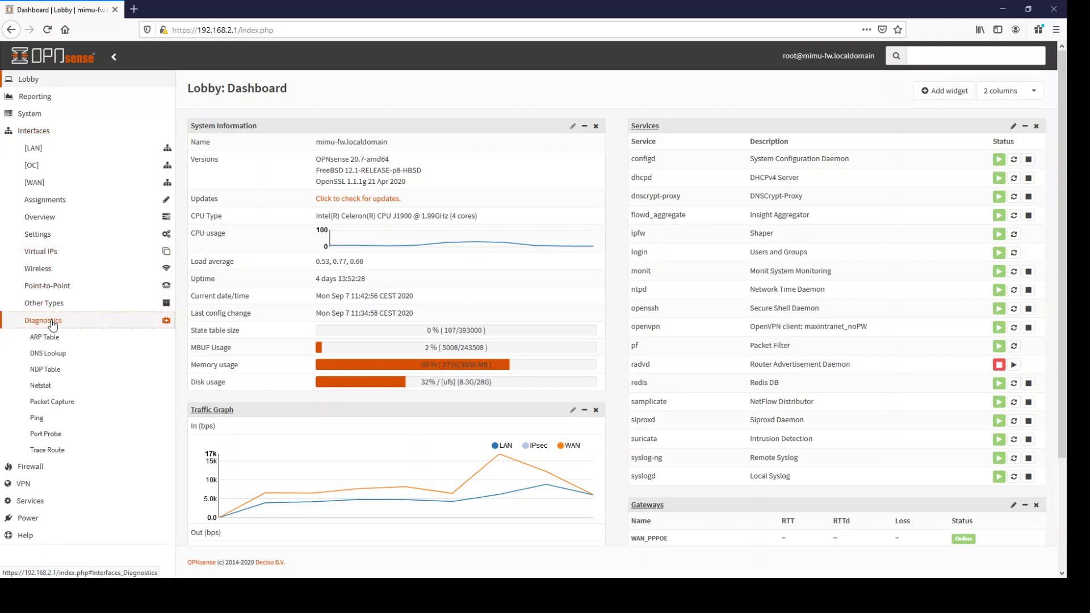
# - Open Netstat, expand the lan igb1 interface counters and refresh the interface statistics
pyautogui.click(49, 387)
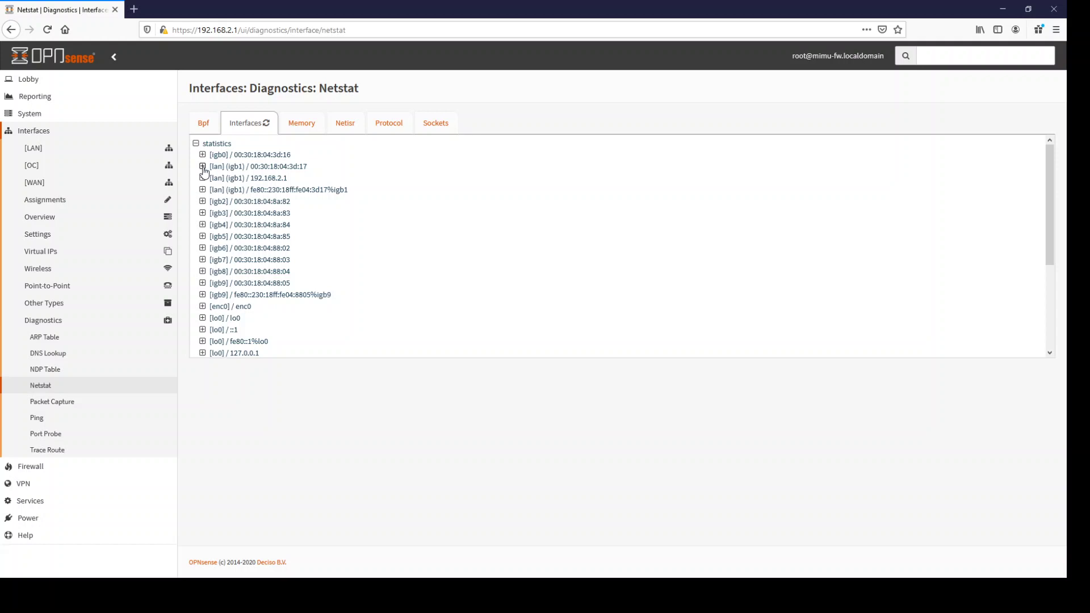
pyautogui.click(203, 167)
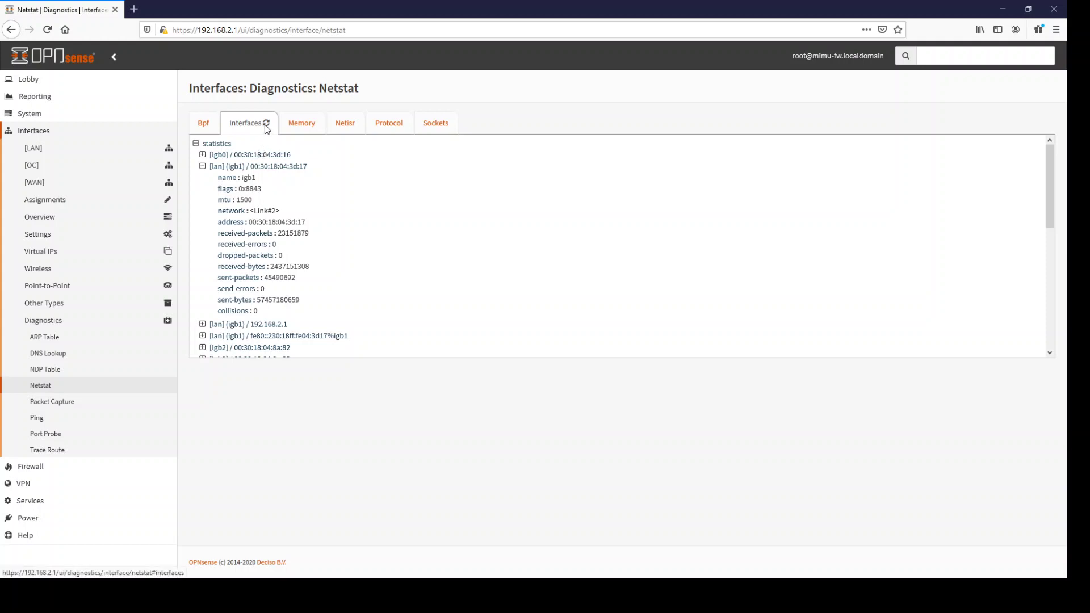
pyautogui.click(265, 126)
# - Browse socket connections and TCP protocol counters, ending on the Memory mbuf statistics
pyautogui.click(433, 124)
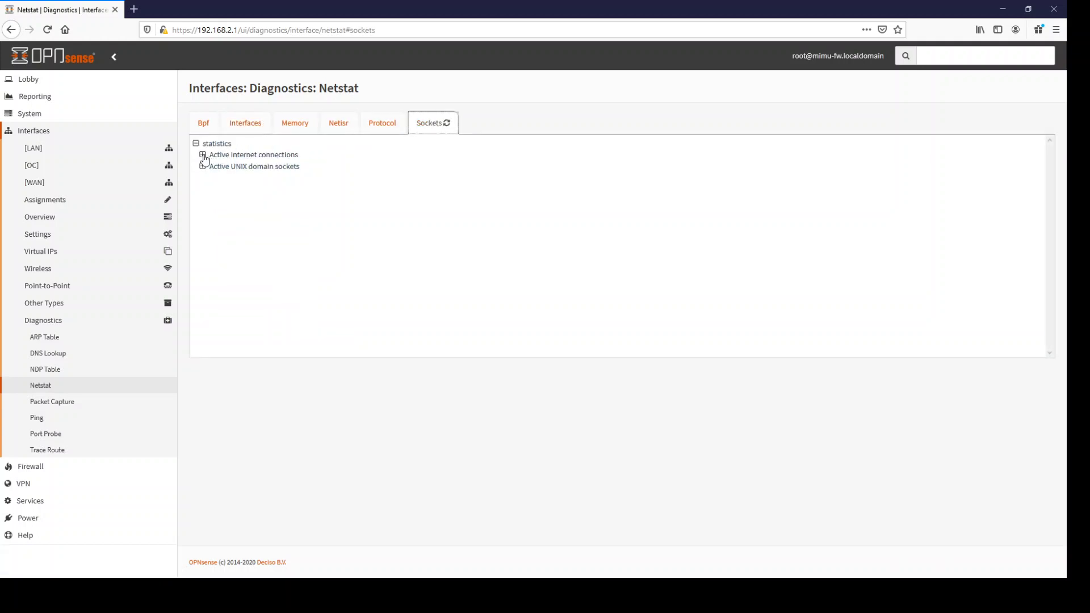
pyautogui.click(202, 155)
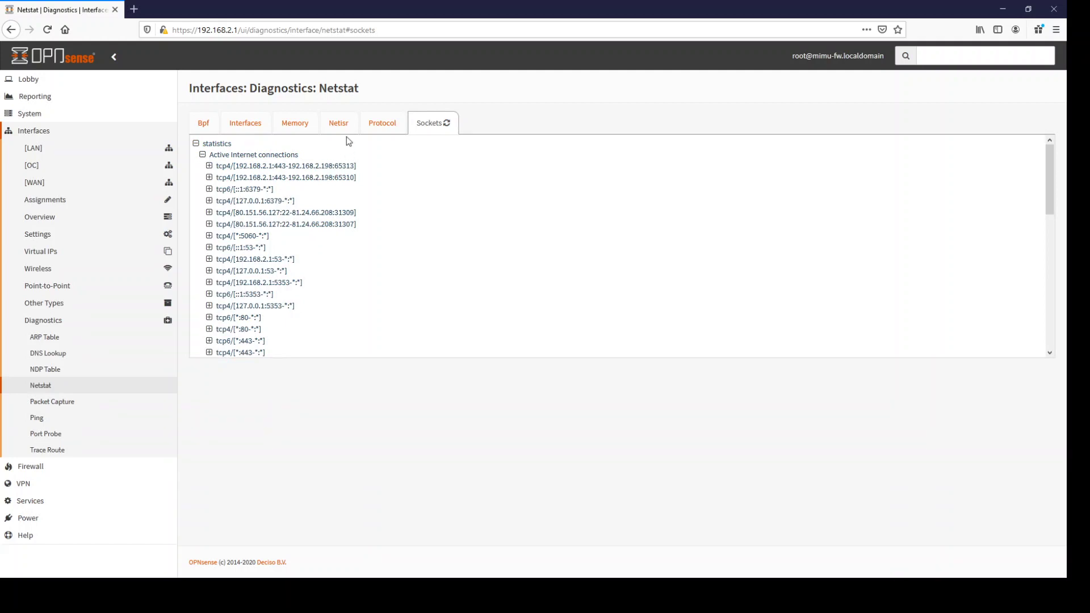
pyautogui.click(376, 126)
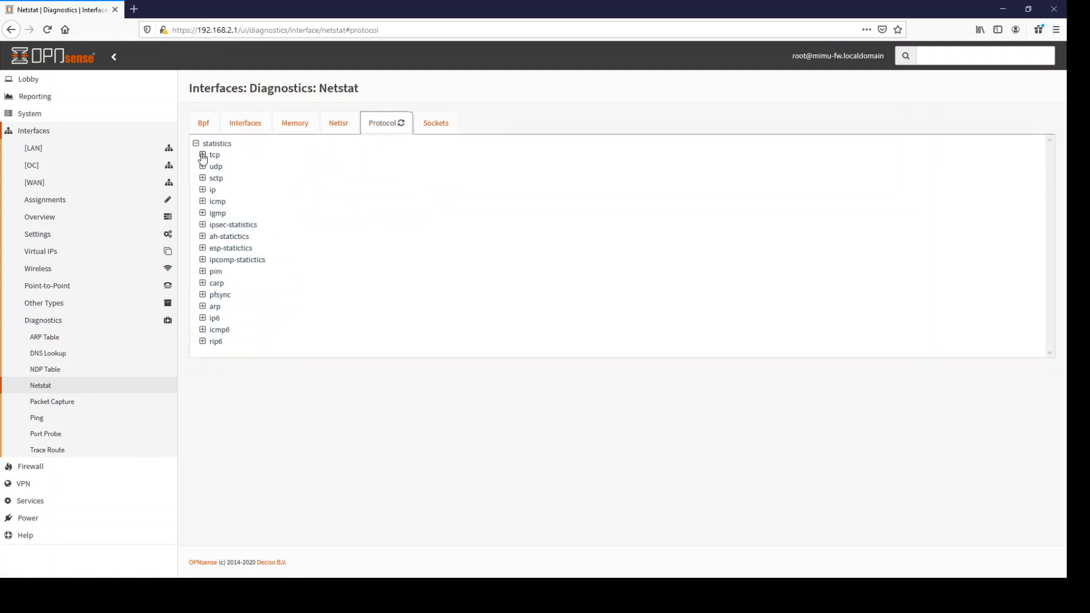
pyautogui.click(202, 155)
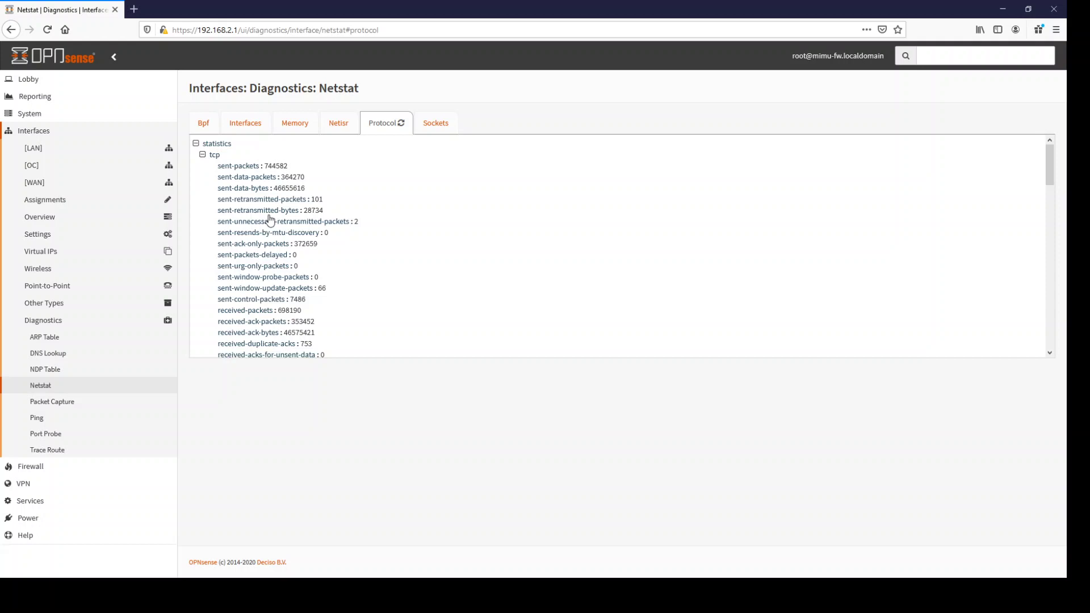
pyautogui.click(289, 130)
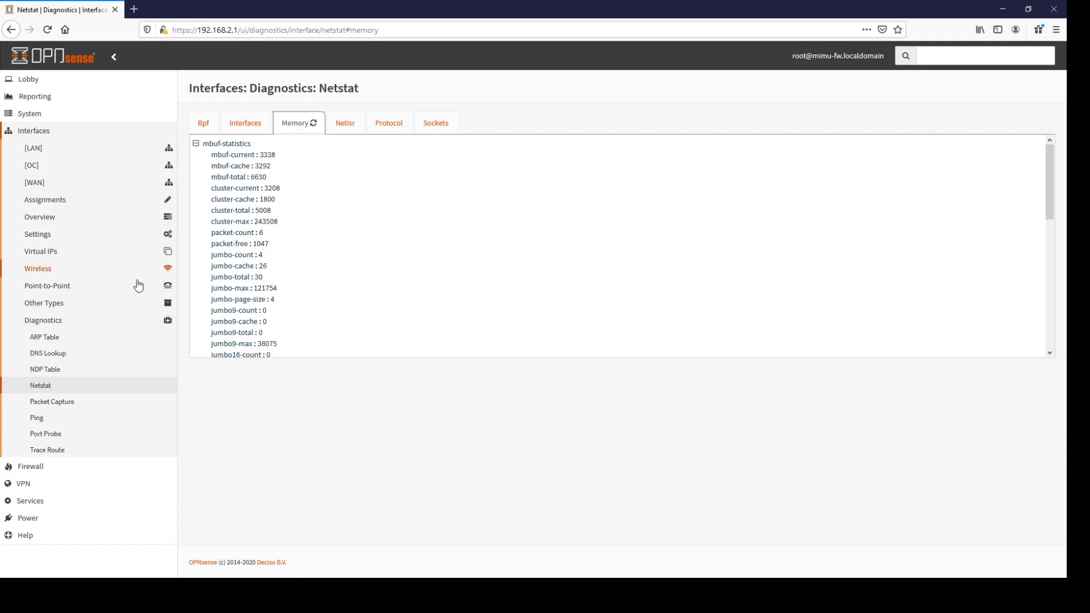
# - Go to VPN > WireGuard to view its General settings
pyautogui.click(37, 484)
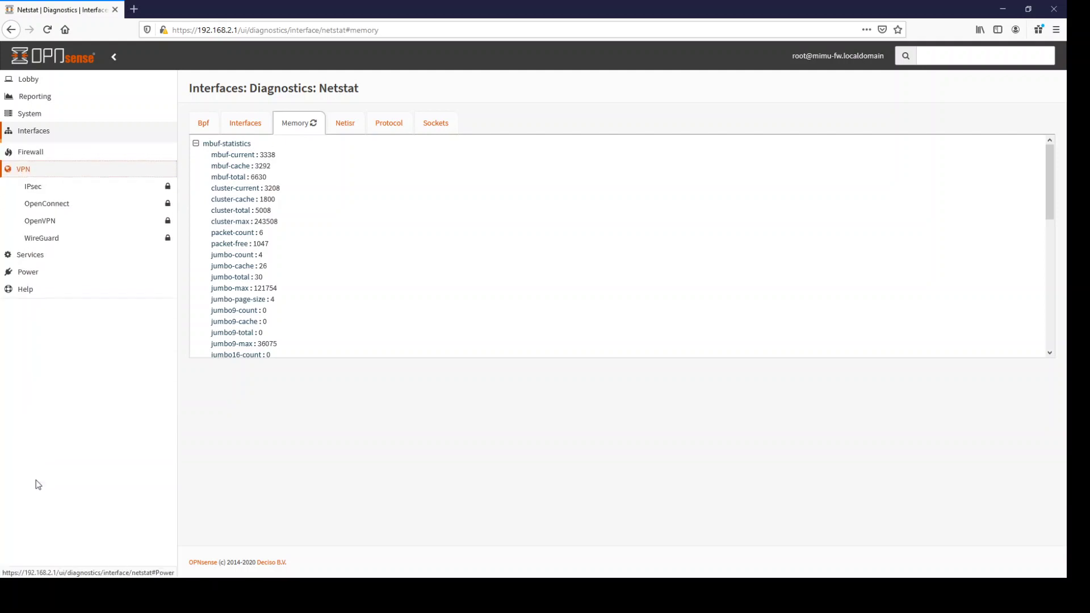
pyautogui.click(36, 237)
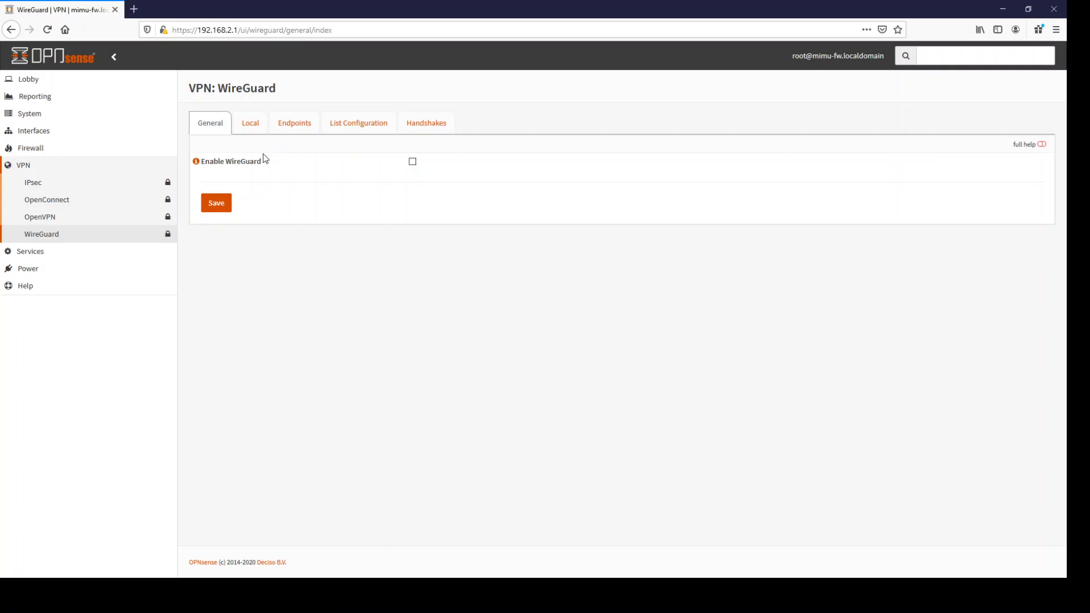
# - Go to the Unbound DNS Blacklist page under Services
pyautogui.click(44, 253)
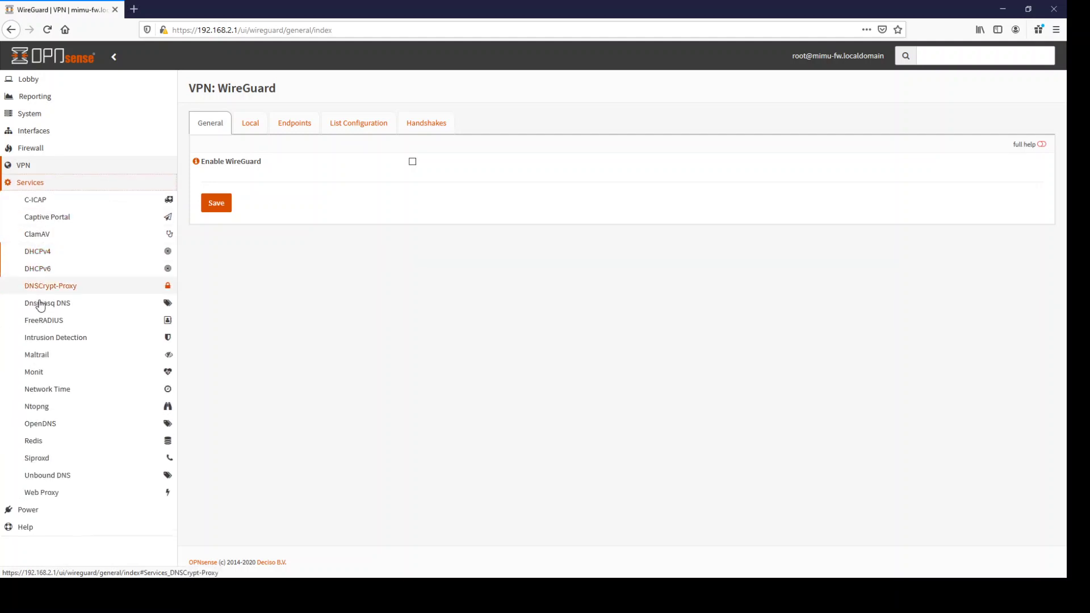
pyautogui.click(44, 480)
pyautogui.scroll(-1, 35, 520)
pyautogui.scroll(-3, 35, 520)
pyautogui.click(49, 490)
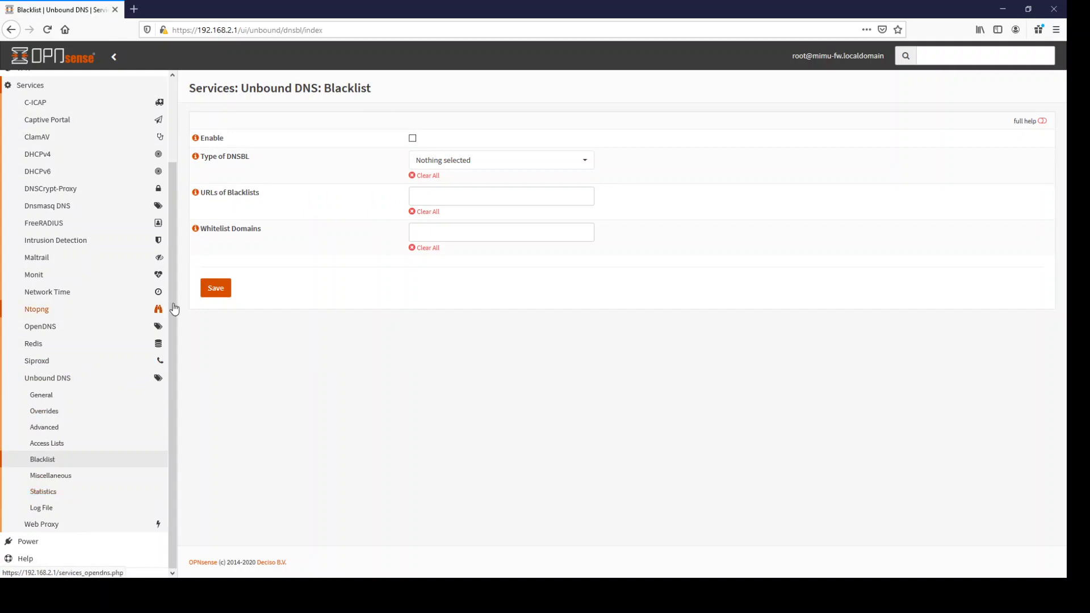
# - Inspect the DNSBL type options without choosing one, then open Unbound's Miscellaneous page
pyautogui.click(423, 163)
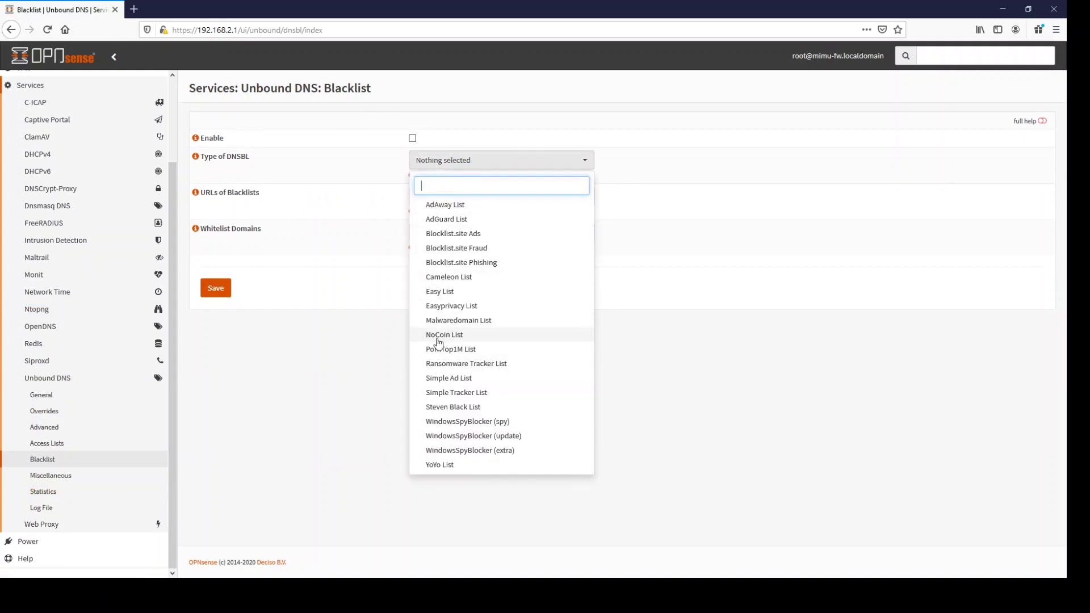
pyautogui.click(370, 264)
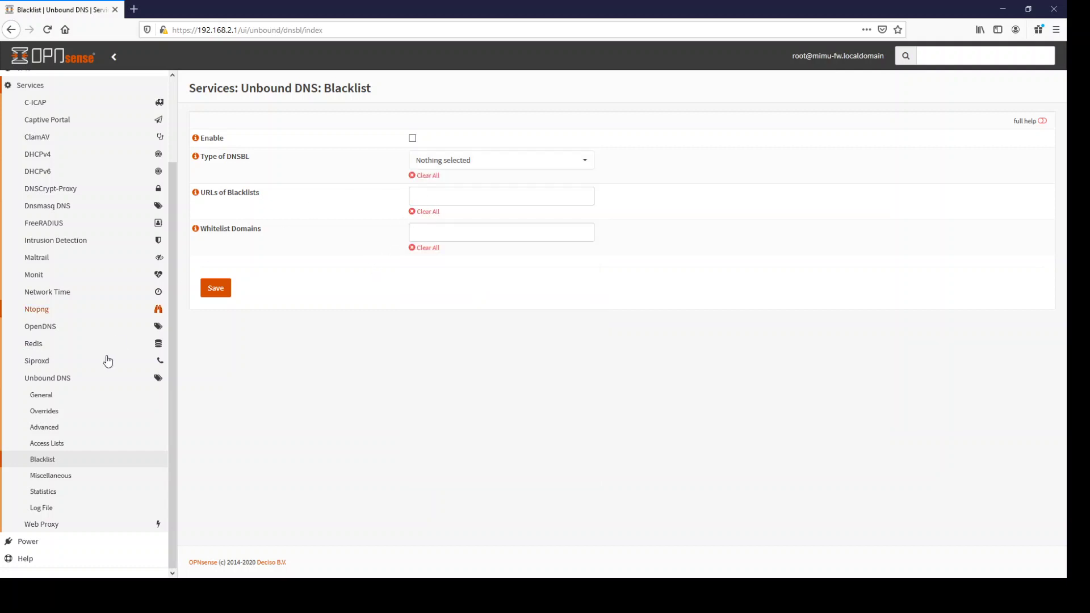
pyautogui.click(51, 477)
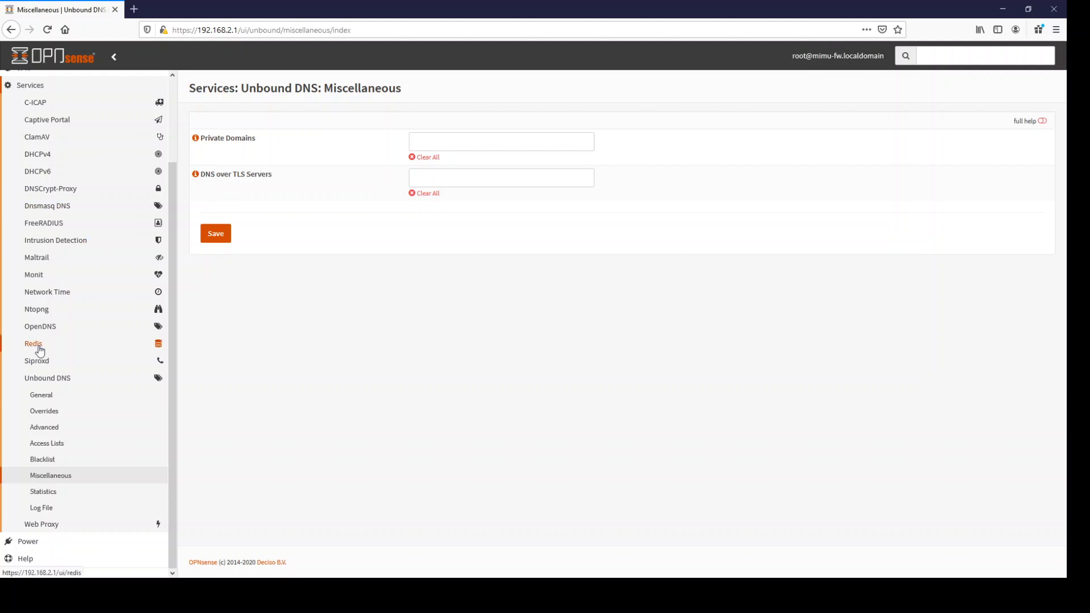
# - Set Web Proxy user error pages to Custom and view the new Error Pages tab
pyautogui.click(44, 524)
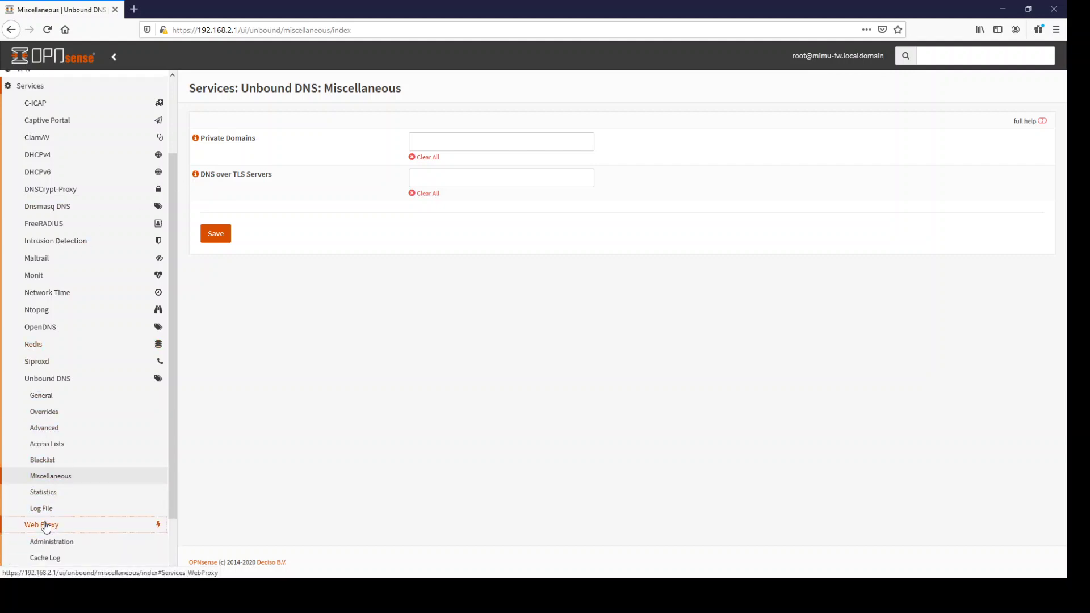
pyautogui.click(51, 546)
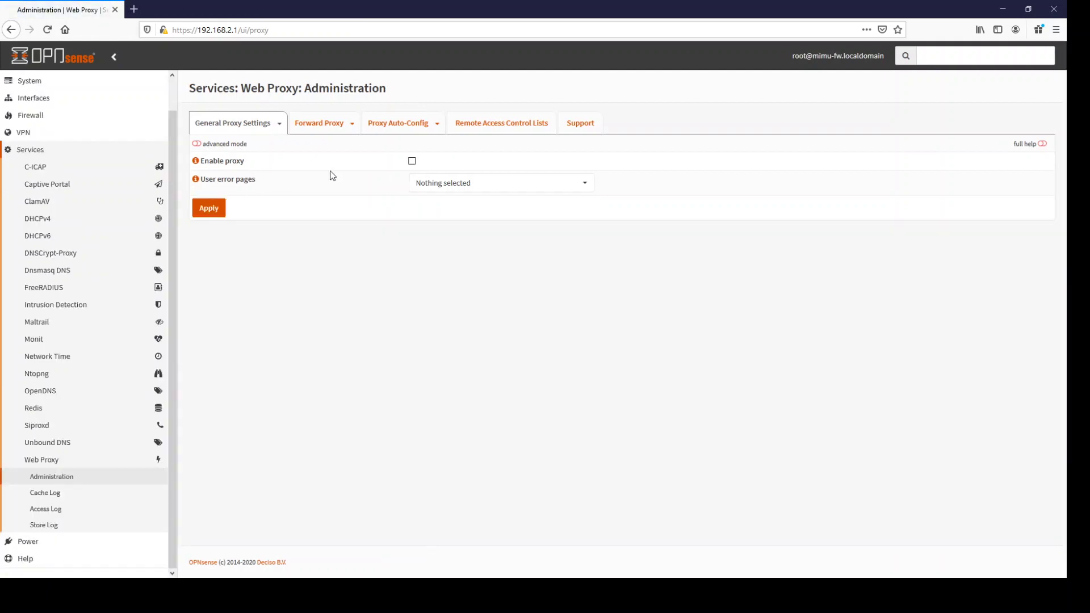
pyautogui.click(450, 184)
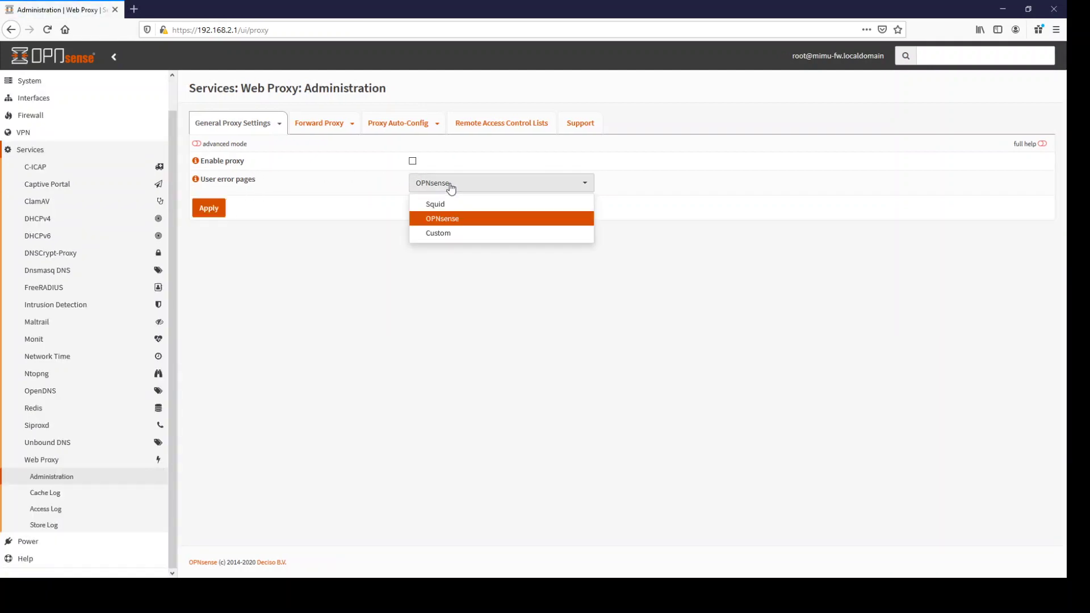
pyautogui.click(433, 235)
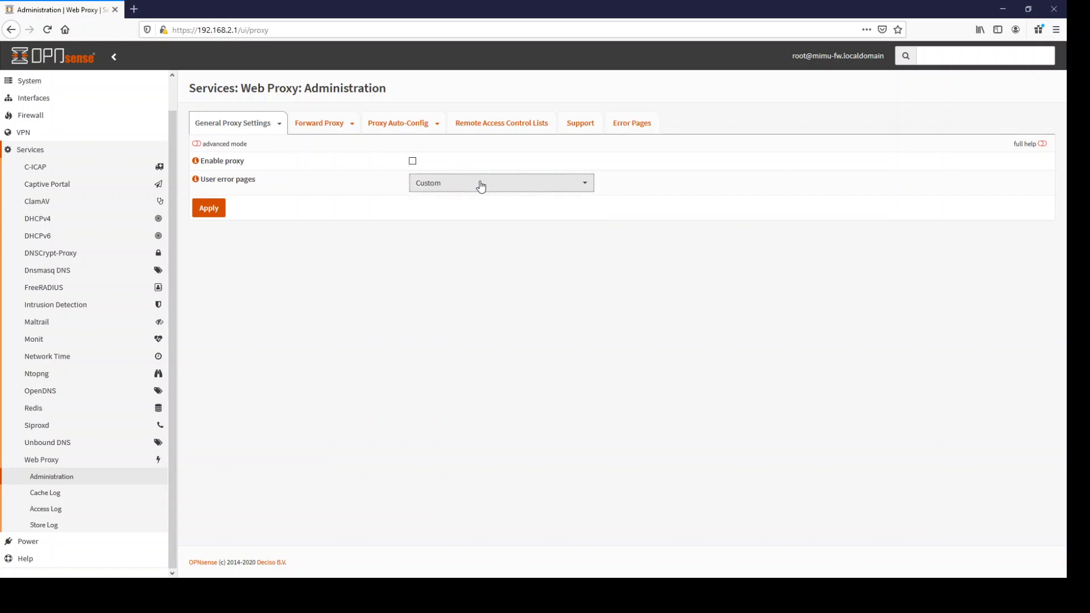
pyautogui.click(634, 125)
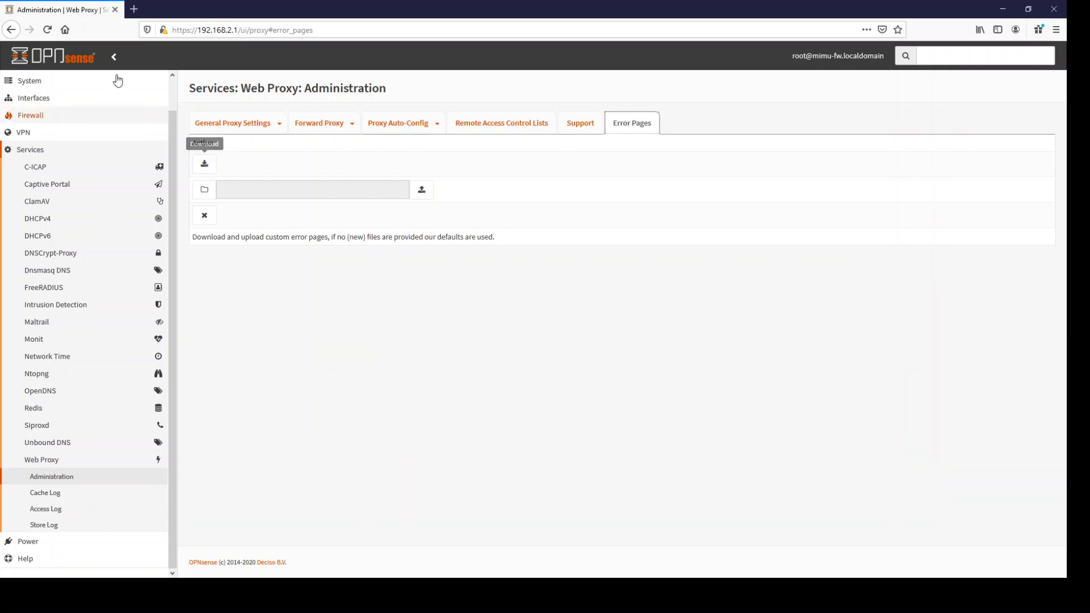
pyautogui.click(44, 311)
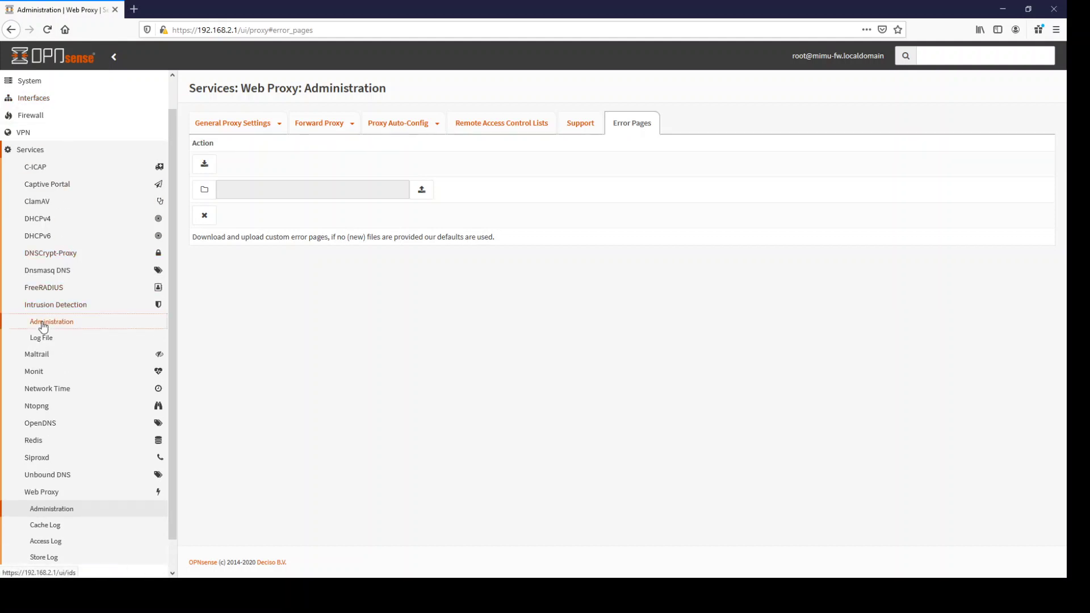
# - Enable advanced mode in Intrusion Detection Administration, keeping Hyperscan matcher and Medium detect profile
pyautogui.click(42, 323)
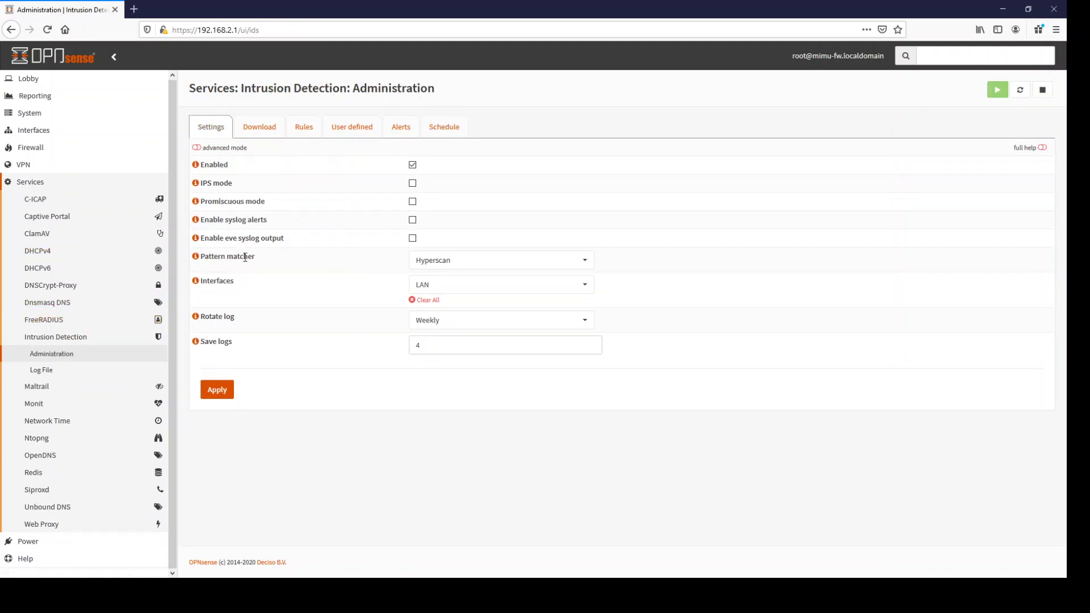
pyautogui.click(441, 264)
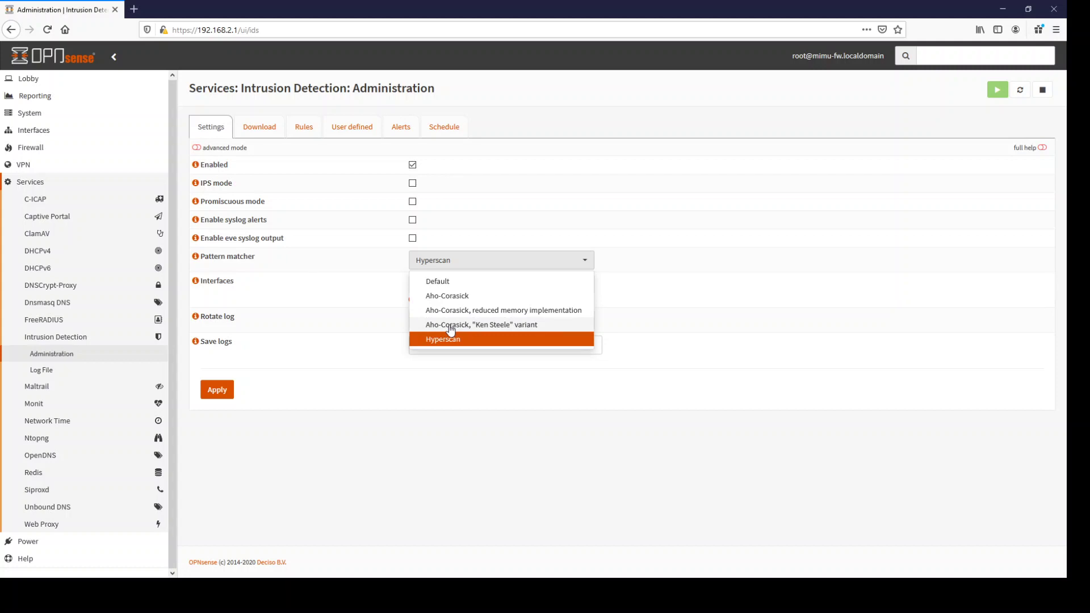
pyautogui.click(334, 298)
pyautogui.click(197, 148)
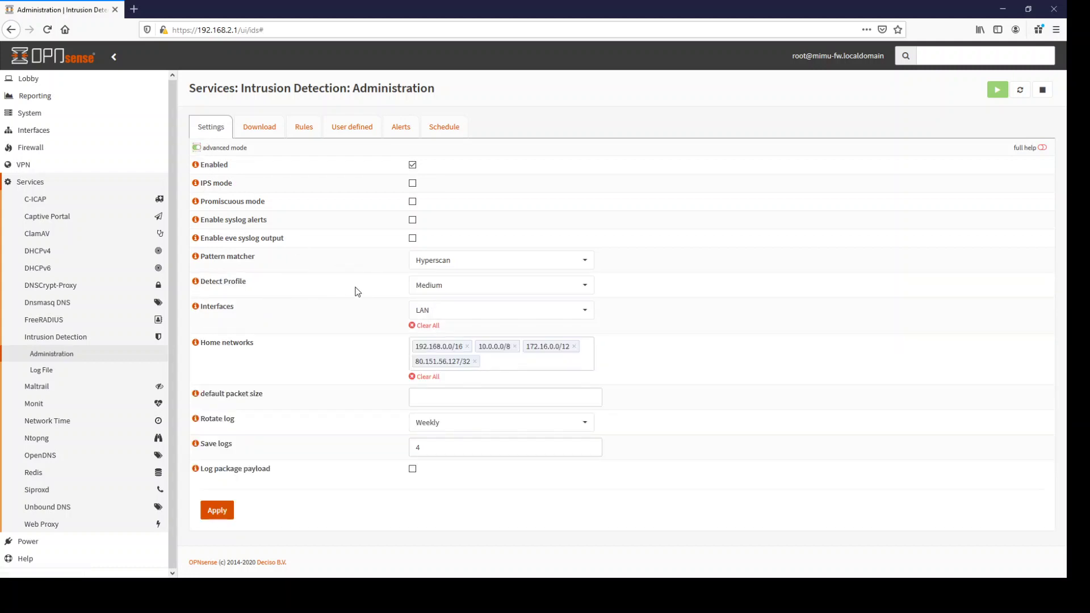
pyautogui.click(432, 289)
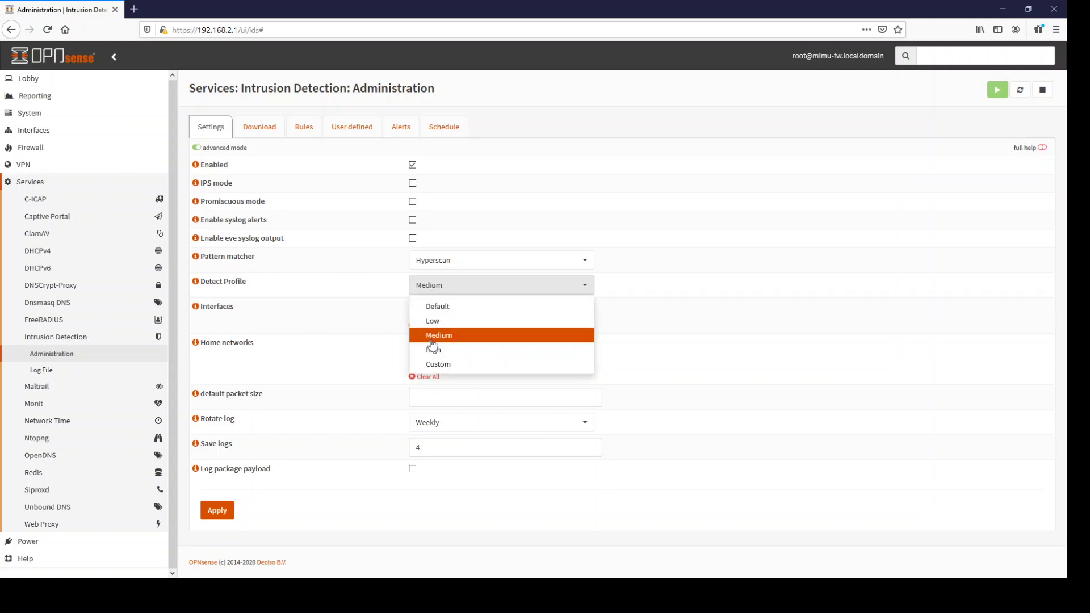
pyautogui.click(342, 318)
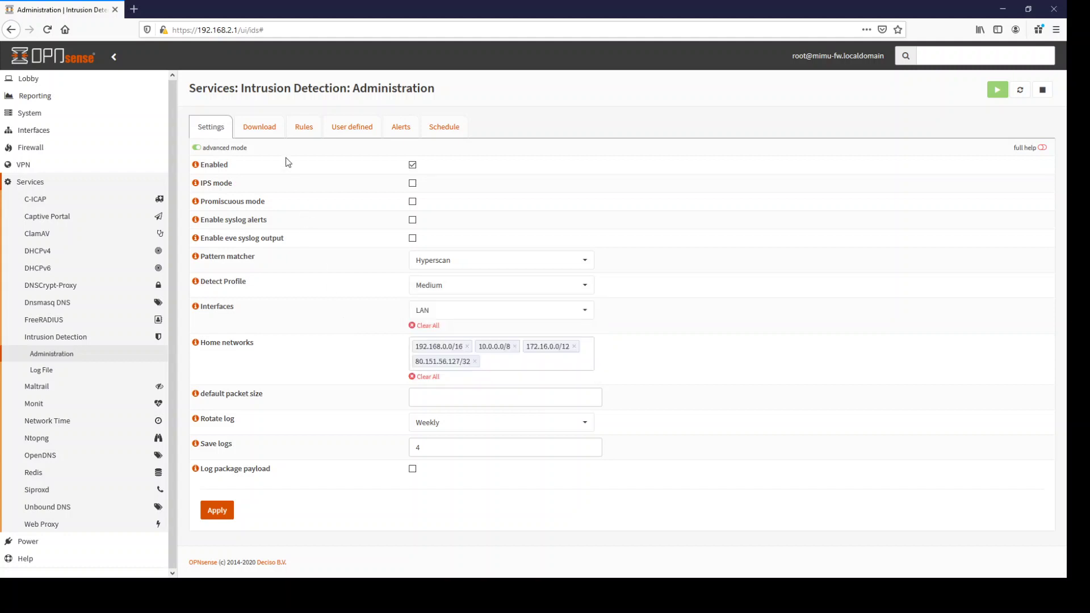
# - Filter the intrusion detection rules by 'adobe' to affected_product/Adobe_Flash
pyautogui.click(302, 131)
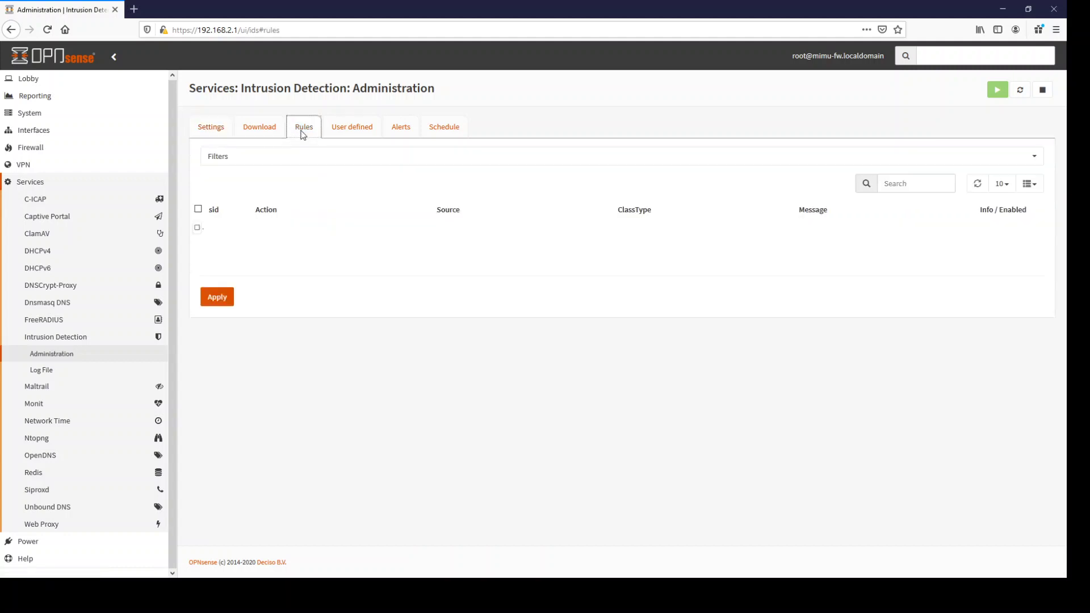
pyautogui.click(285, 161)
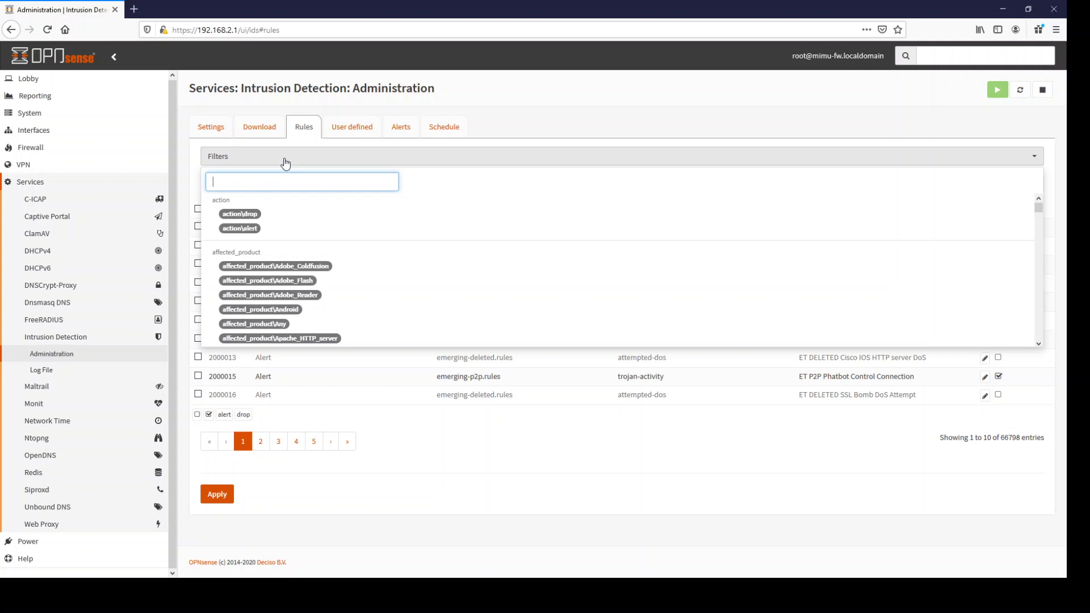
pyautogui.write('adobe')
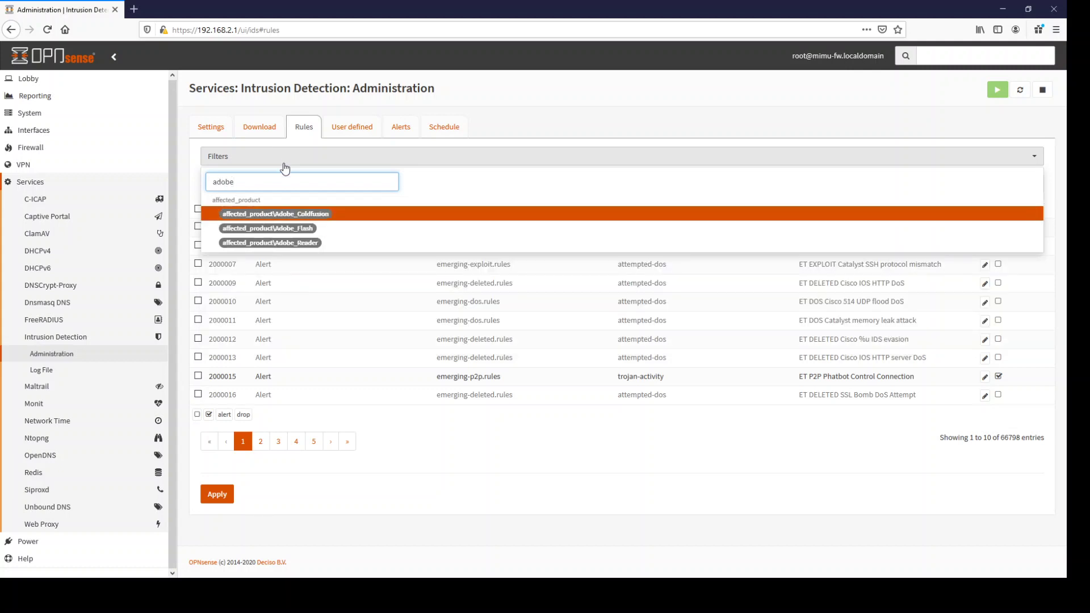
pyautogui.click(300, 229)
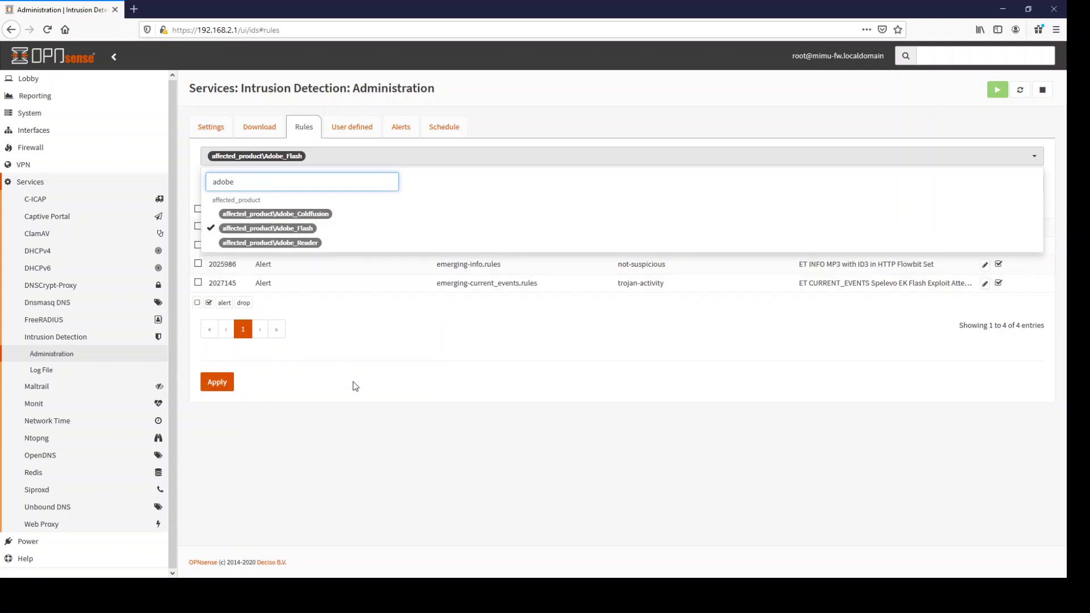
pyautogui.click(355, 386)
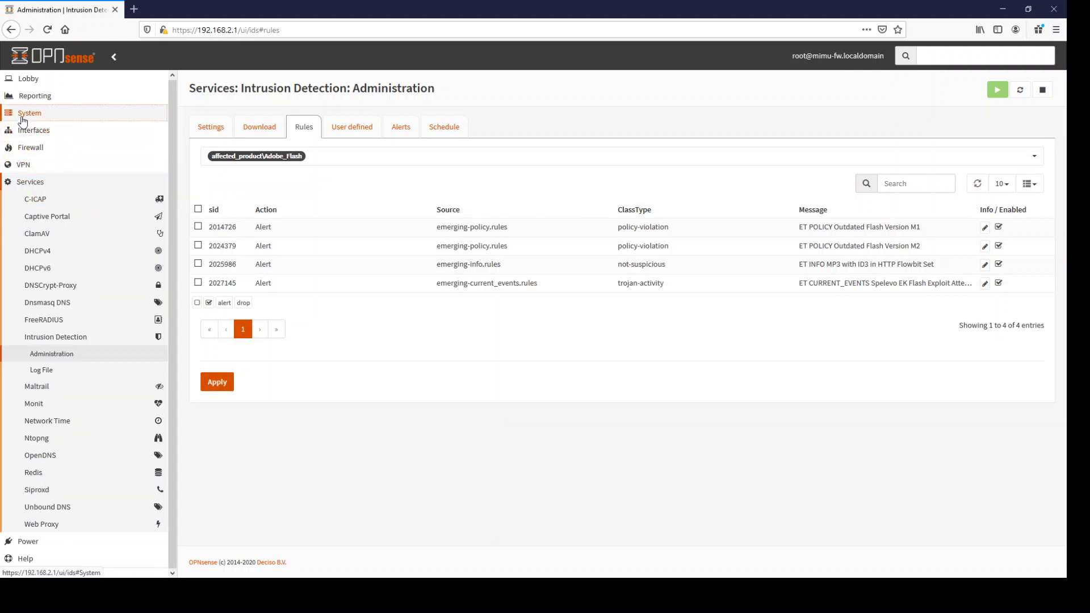
# - Navigate to System > Settings > Logging in the sidebar
pyautogui.click(23, 119)
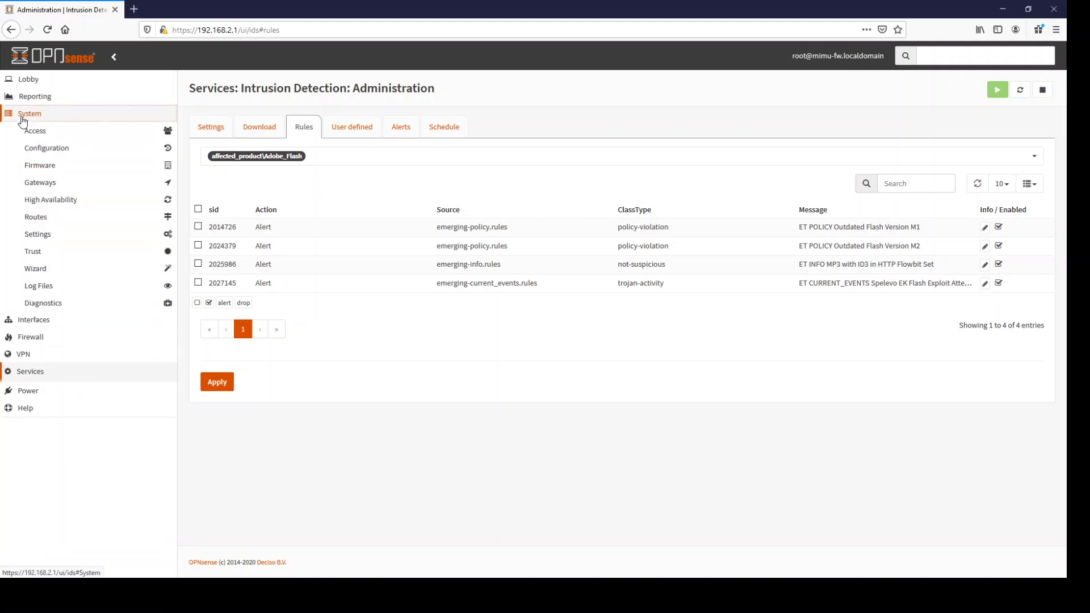
pyautogui.click(43, 239)
pyautogui.click(45, 301)
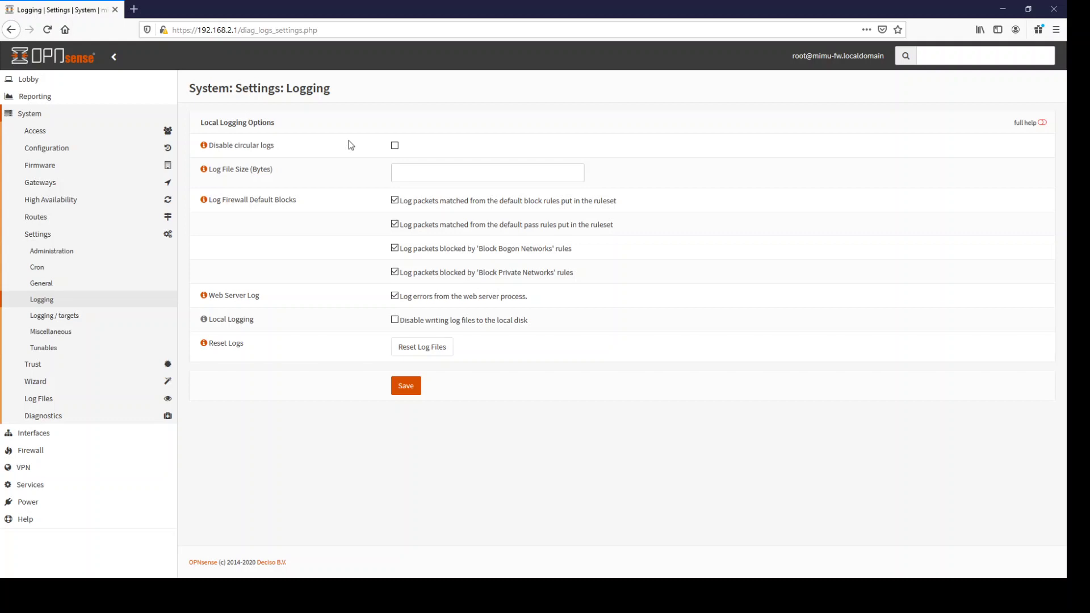
# - Tick Disable circular logs and select the Preserve logs (Days) field for 60
pyautogui.click(395, 146)
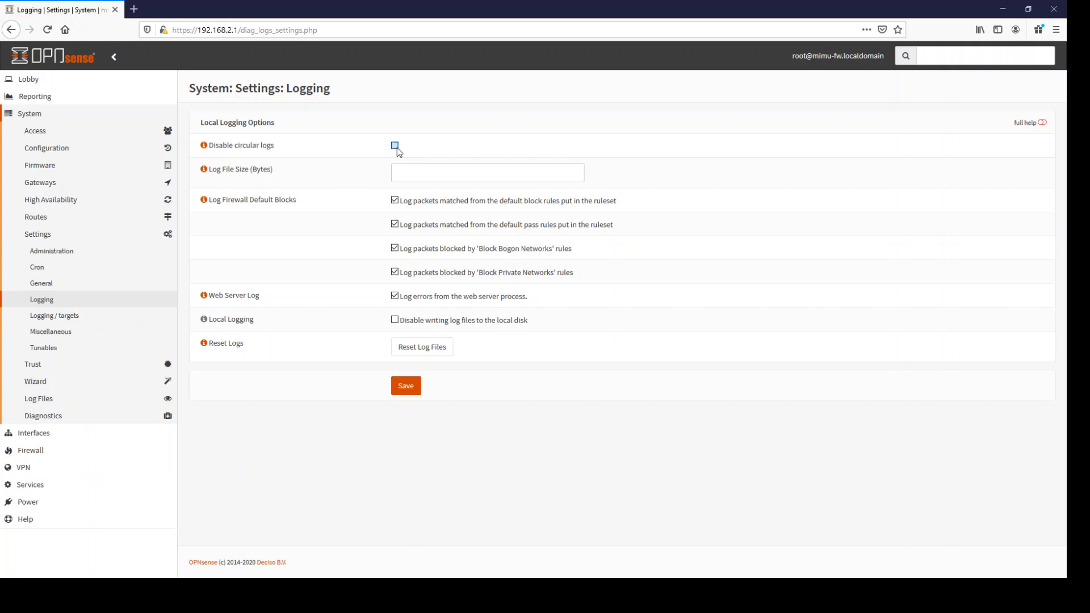
pyautogui.click(421, 175)
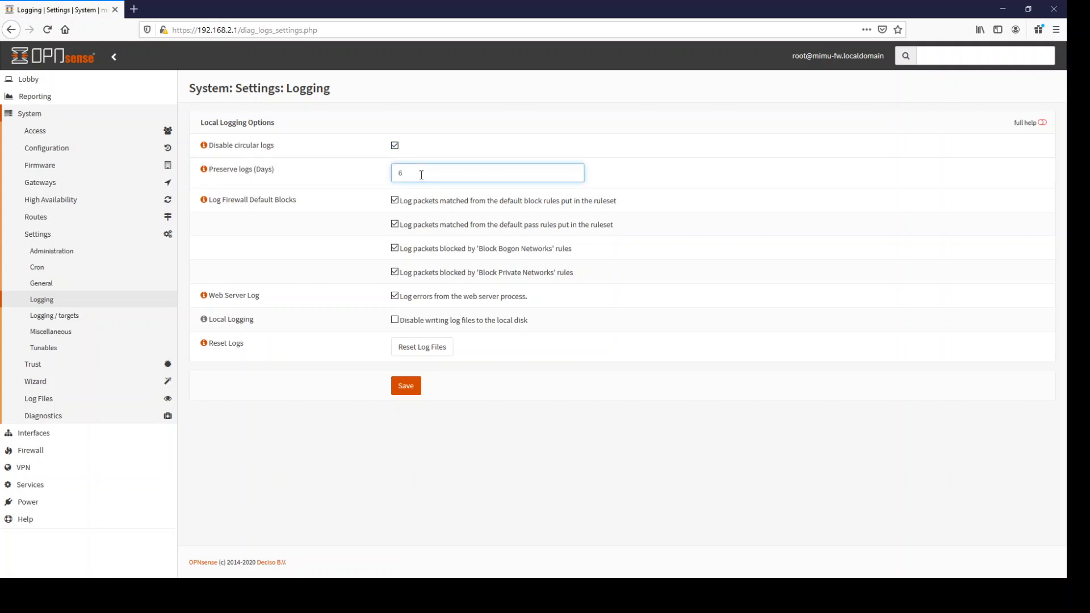